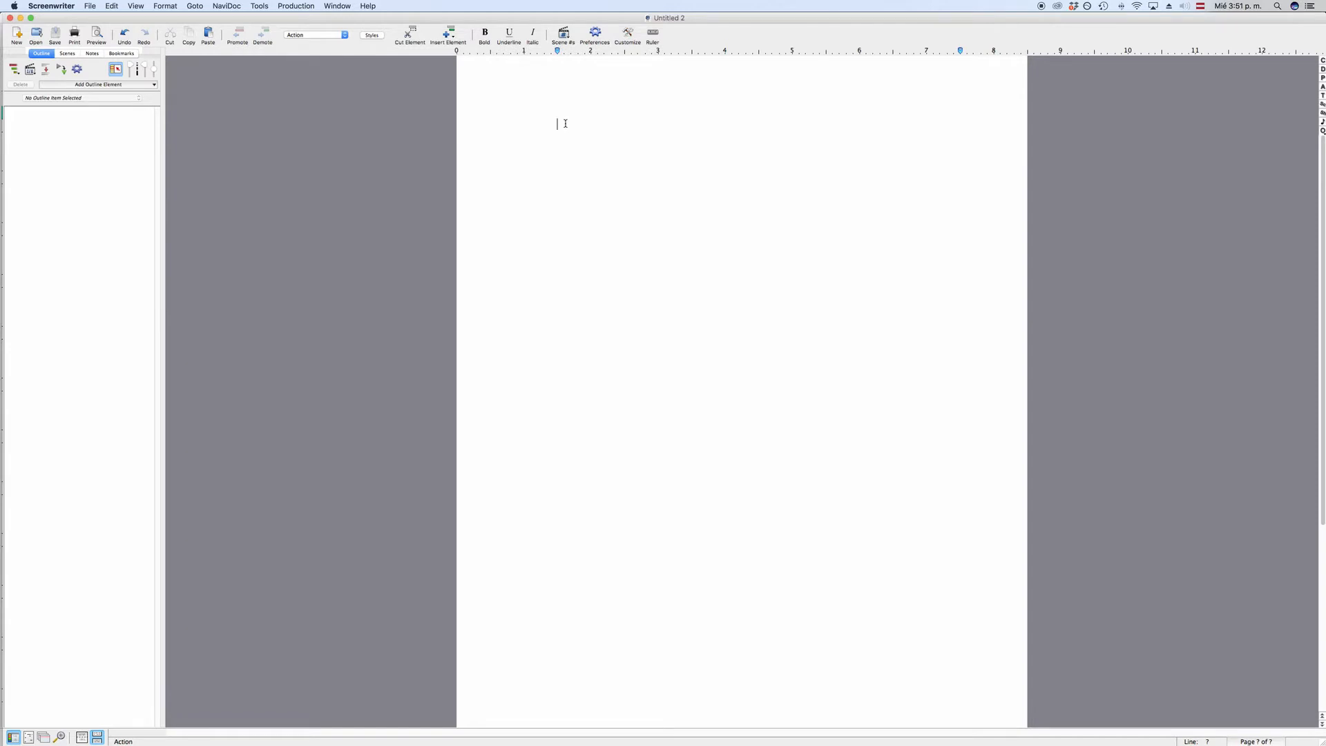
# - Start the script with an EXT. scene heading, declining the FADE IN: text
pyautogui.press('Return')
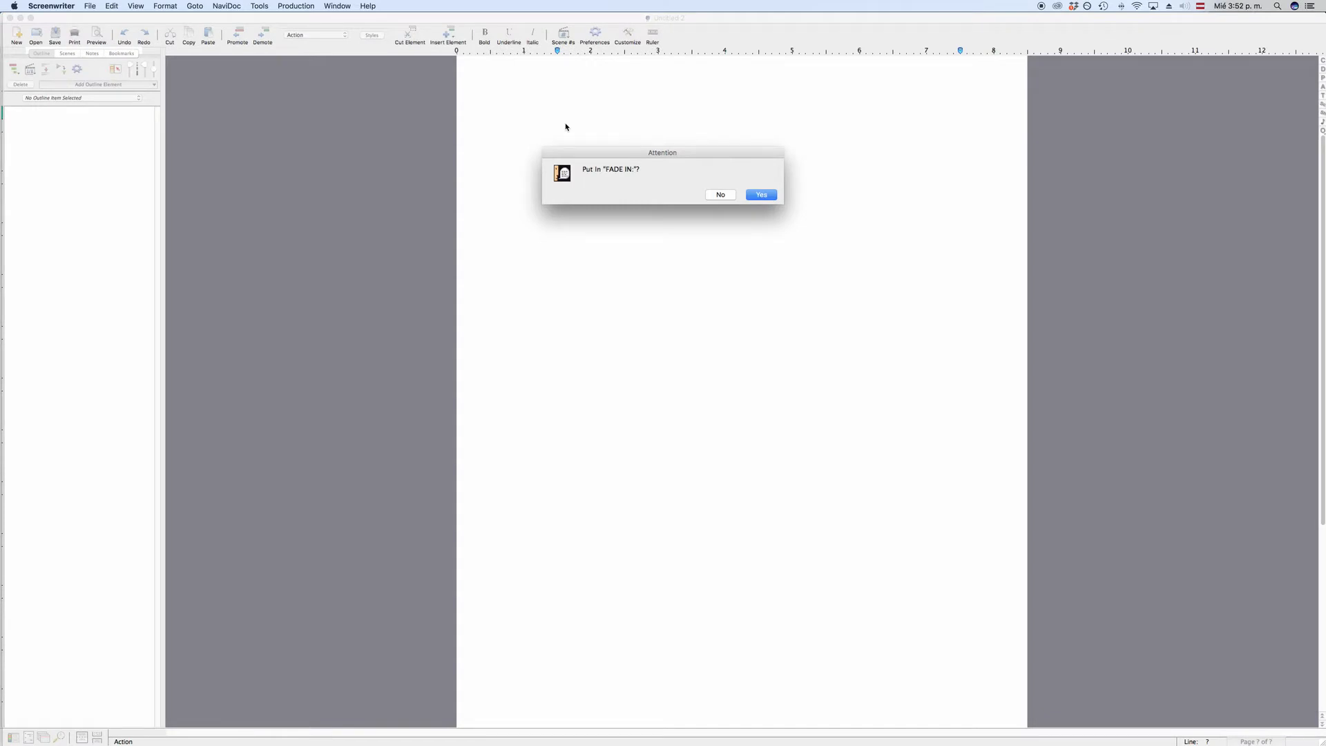
pyautogui.click(721, 195)
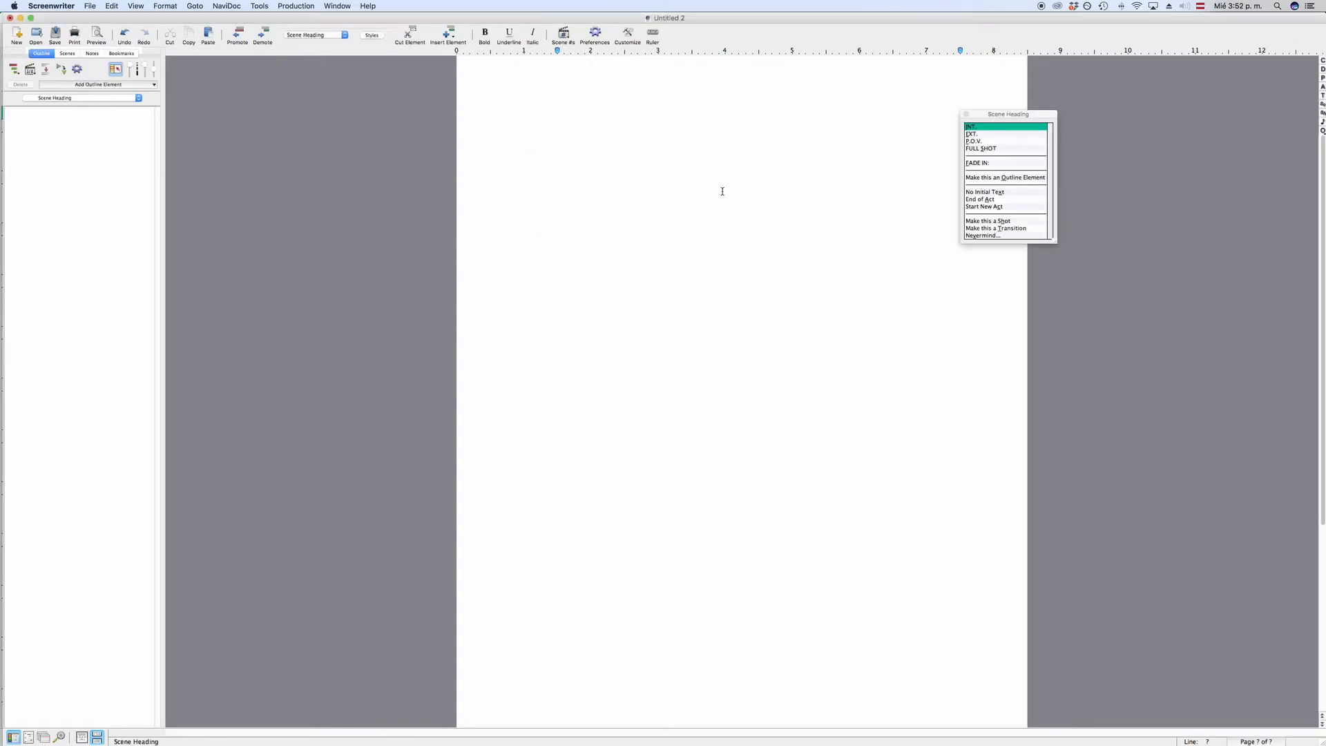
pyautogui.click(990, 135)
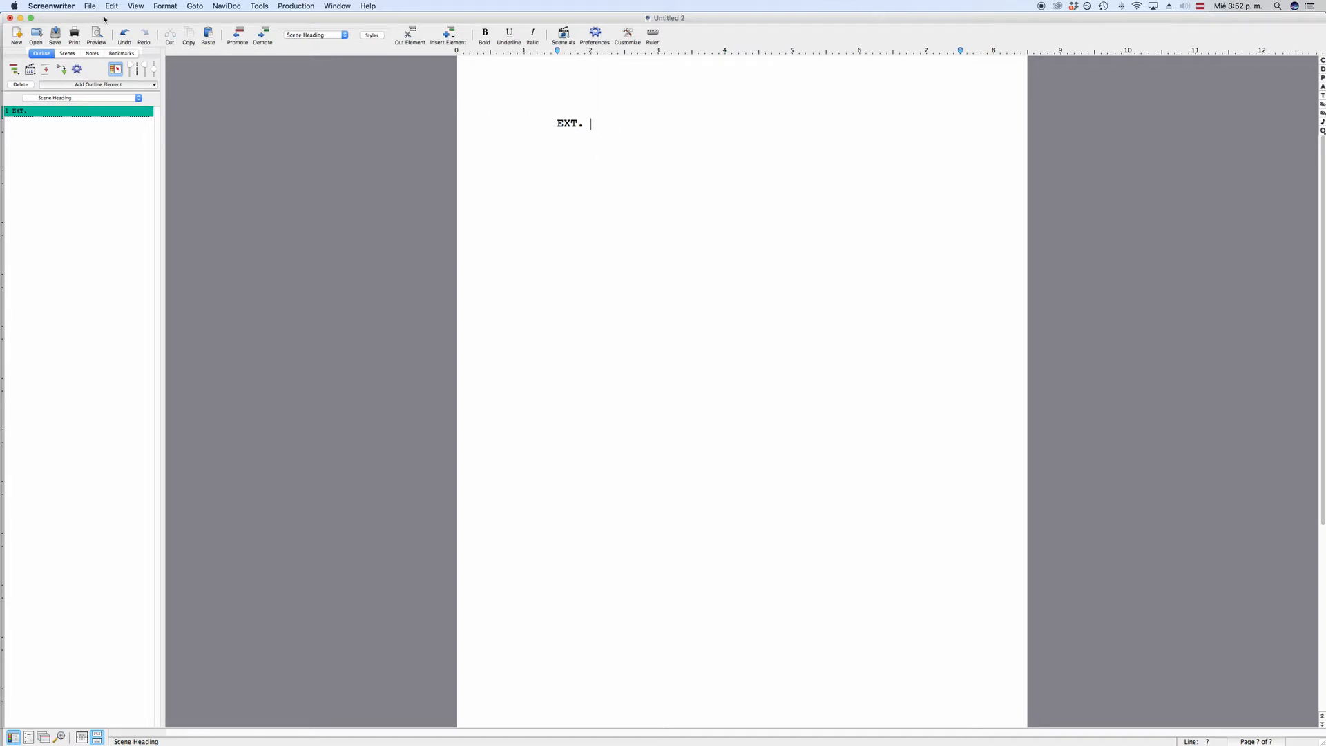
# - Try adding a combined EXT. and INT entry in row E of the Start of Scene / Slugline user list
pyautogui.click(160, 6)
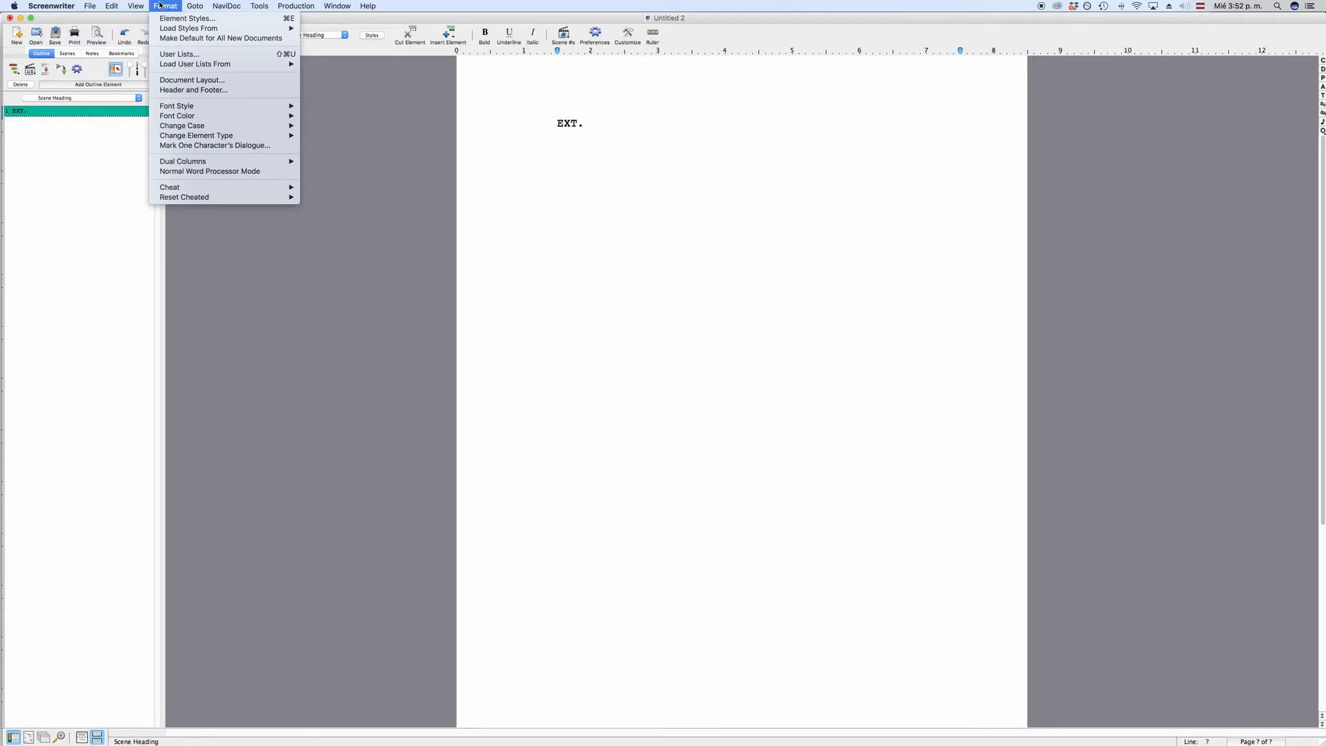
pyautogui.click(209, 55)
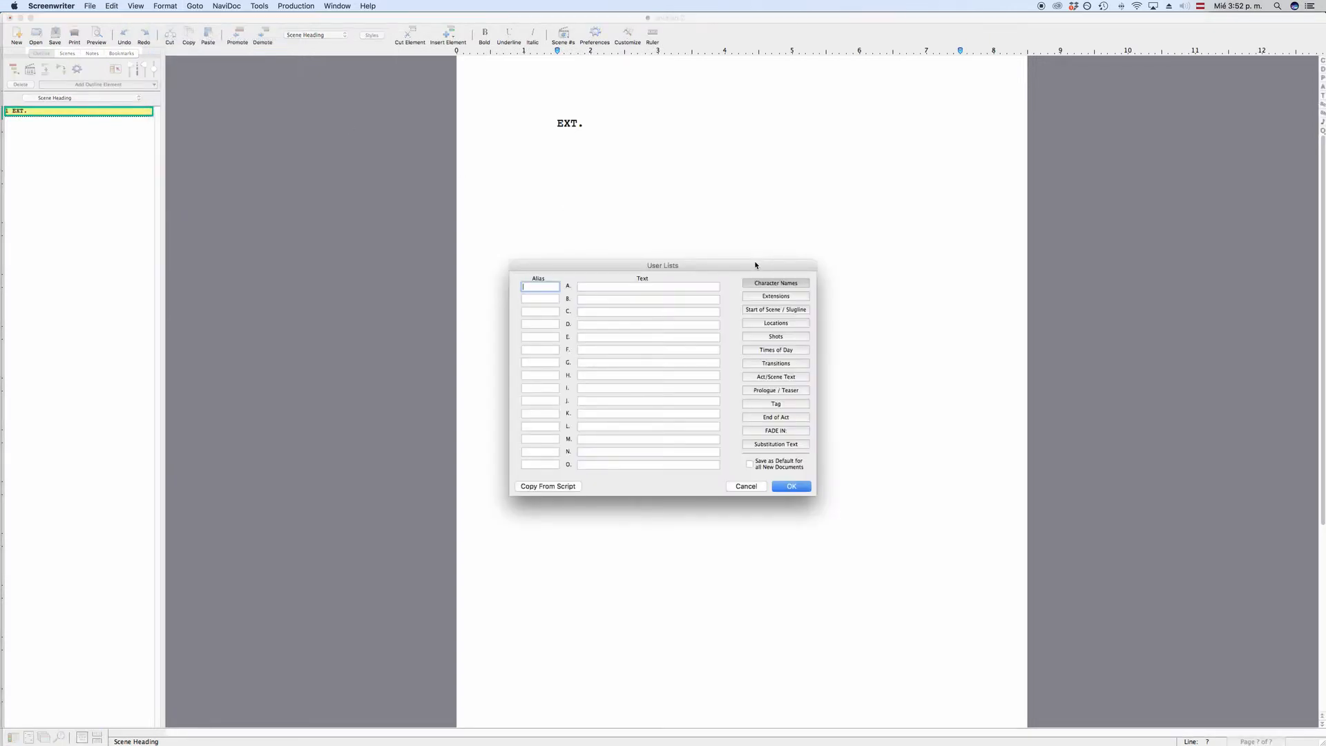
pyautogui.moveTo(757, 261); pyautogui.dragTo(737, 171)
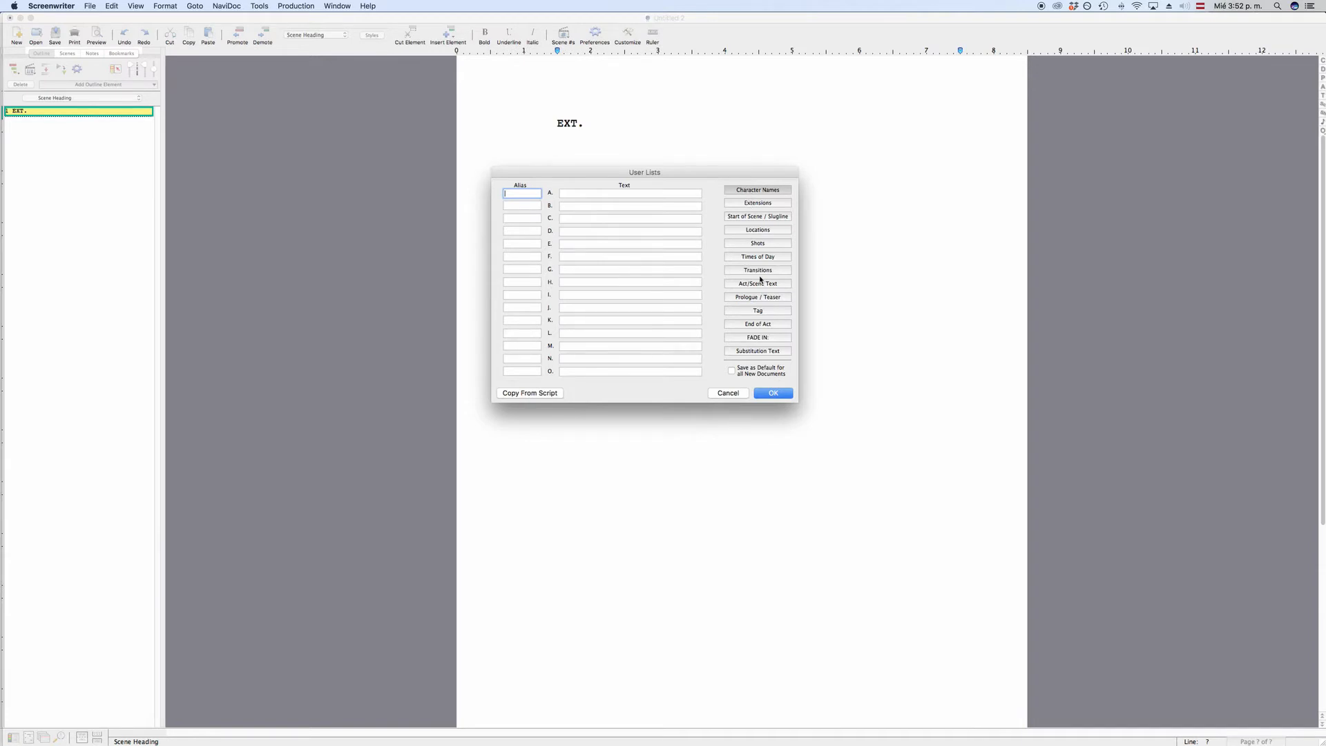
pyautogui.click(755, 218)
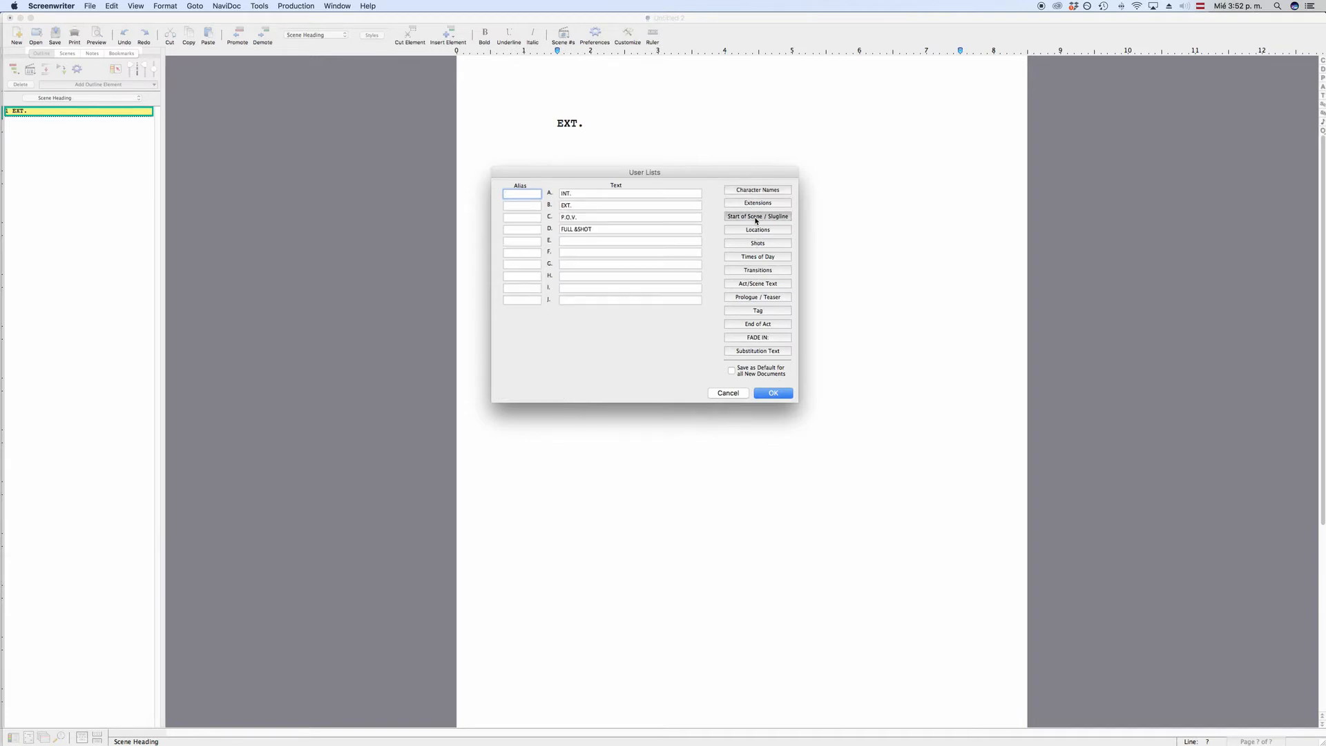
pyautogui.click(591, 206)
pyautogui.click(589, 240)
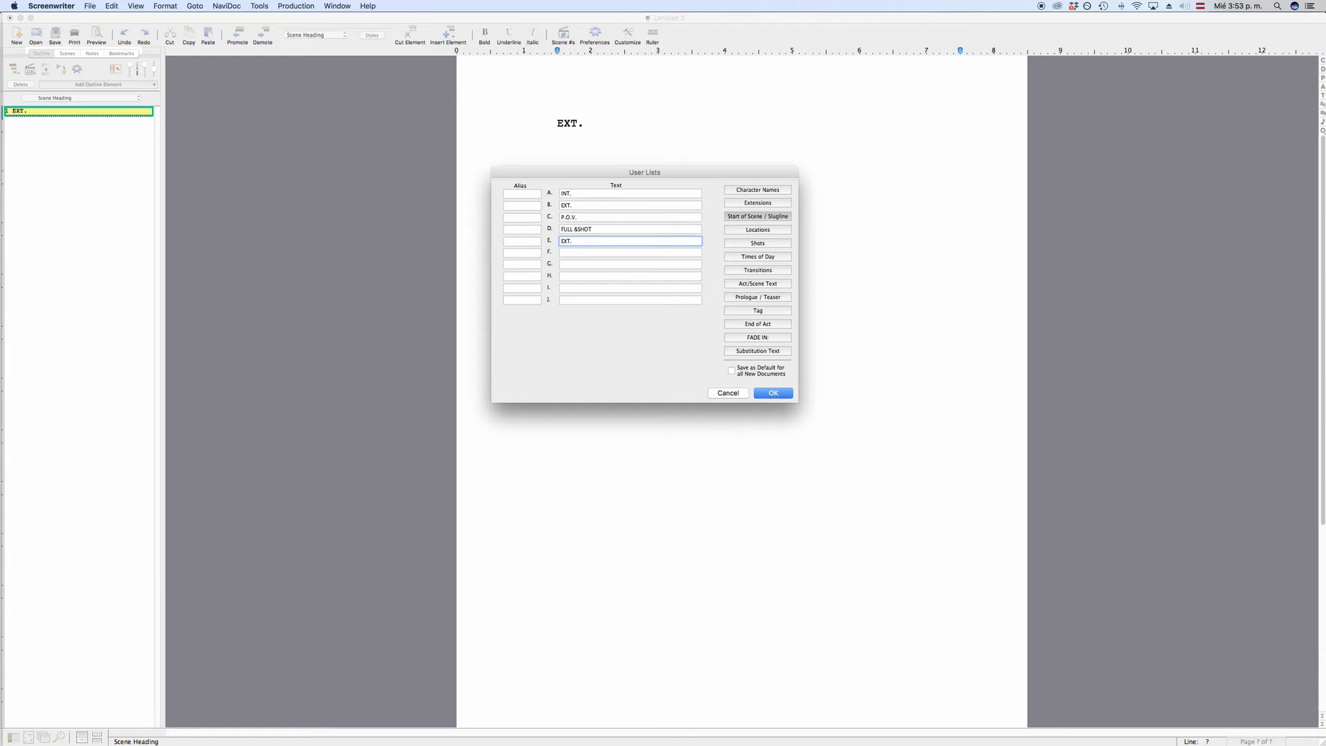
pyautogui.hotkey('ctrl', 'space')
pyautogui.write('INT')
# - Review the Locations and Character Names user lists, and close the lists without saving
pyautogui.click(779, 230)
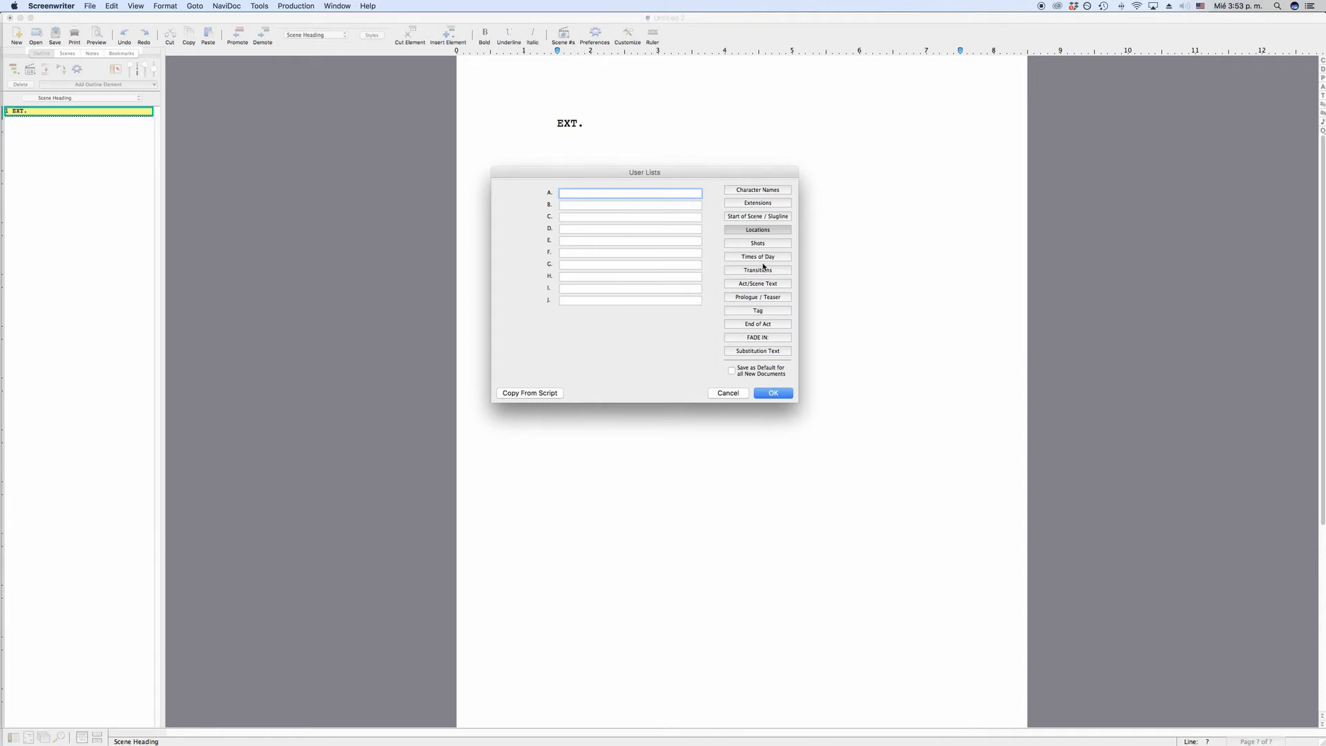
pyautogui.click(759, 191)
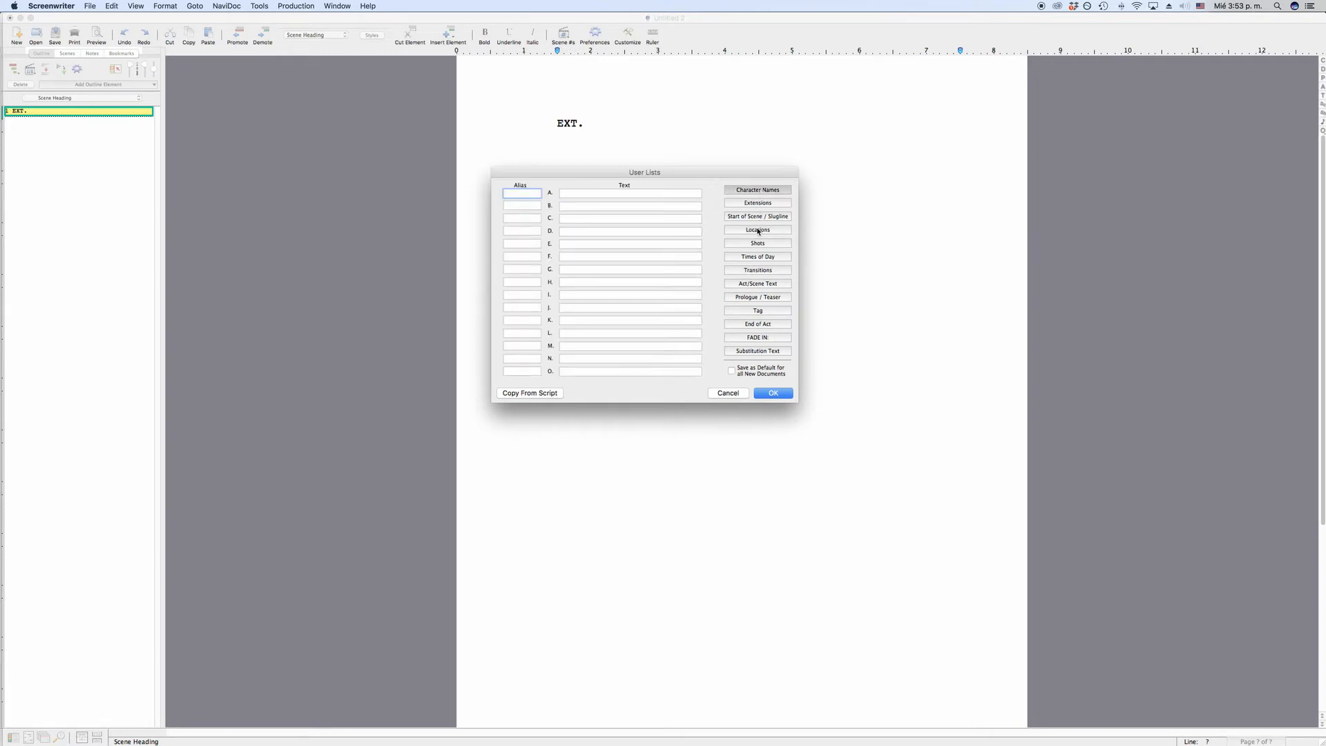
pyautogui.click(758, 229)
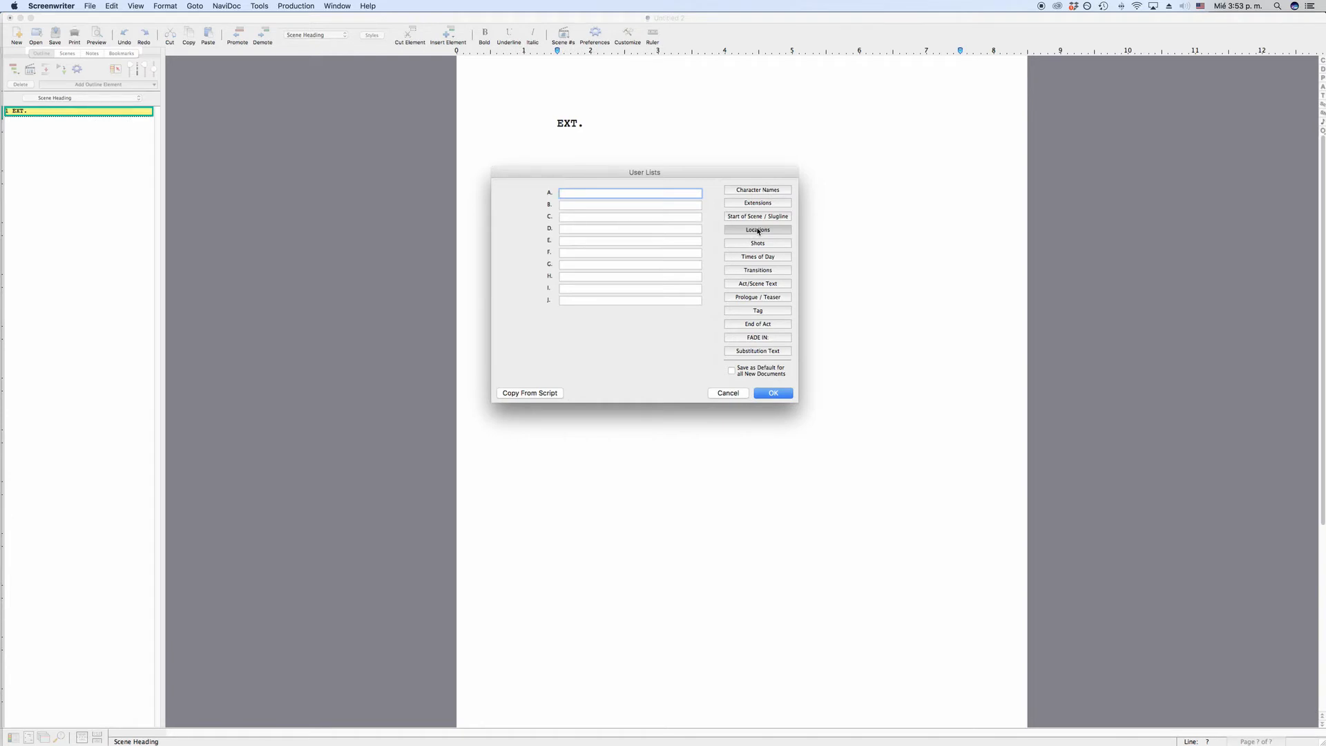
pyautogui.click(736, 390)
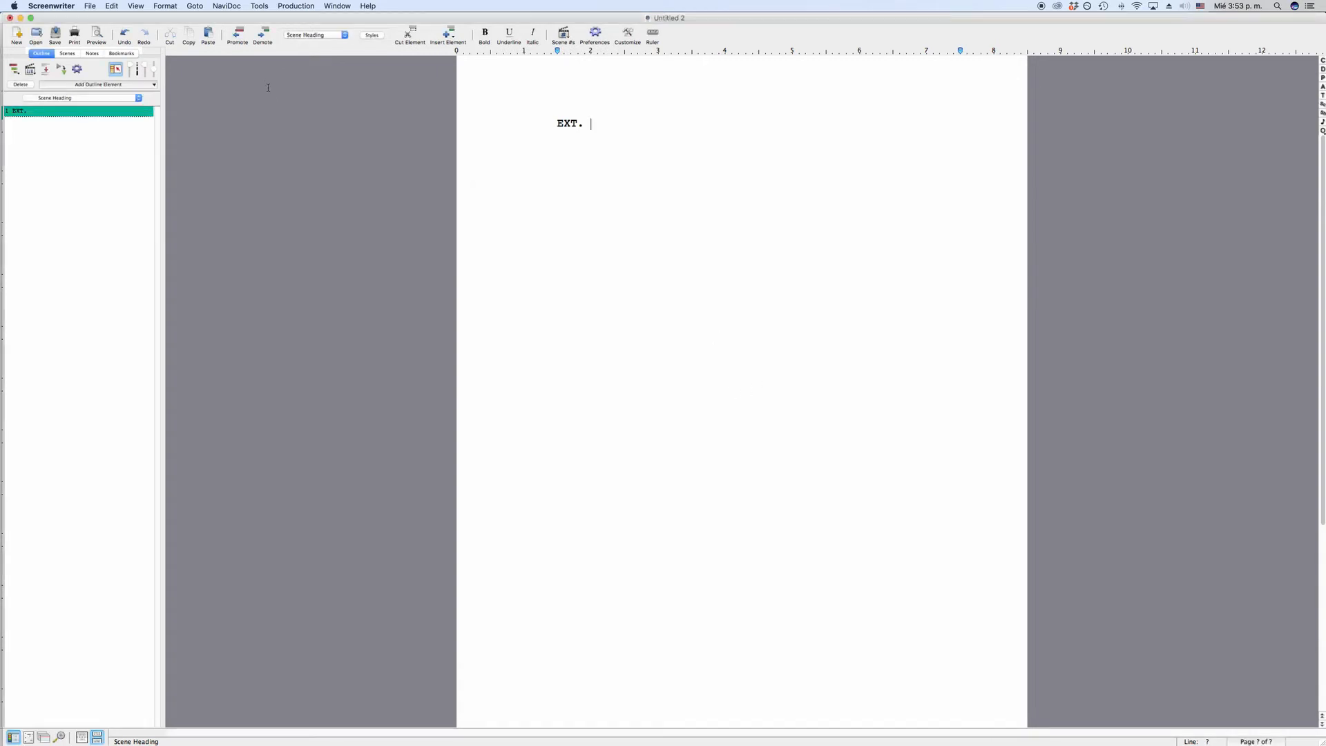
# - Copy the GARAGE location from the script into row A of the Locations user list
pyautogui.click(175, 4)
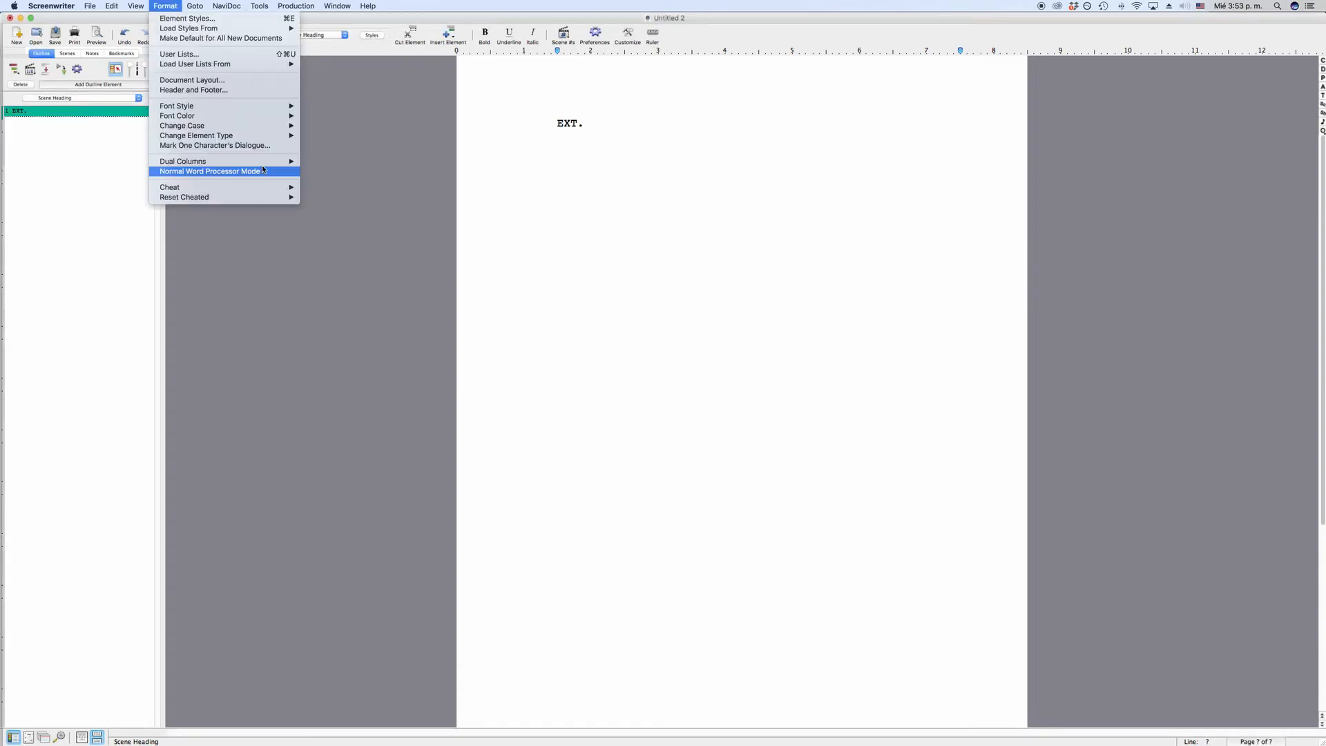
pyautogui.moveTo(263, 166)
pyautogui.moveTo(273, 64)
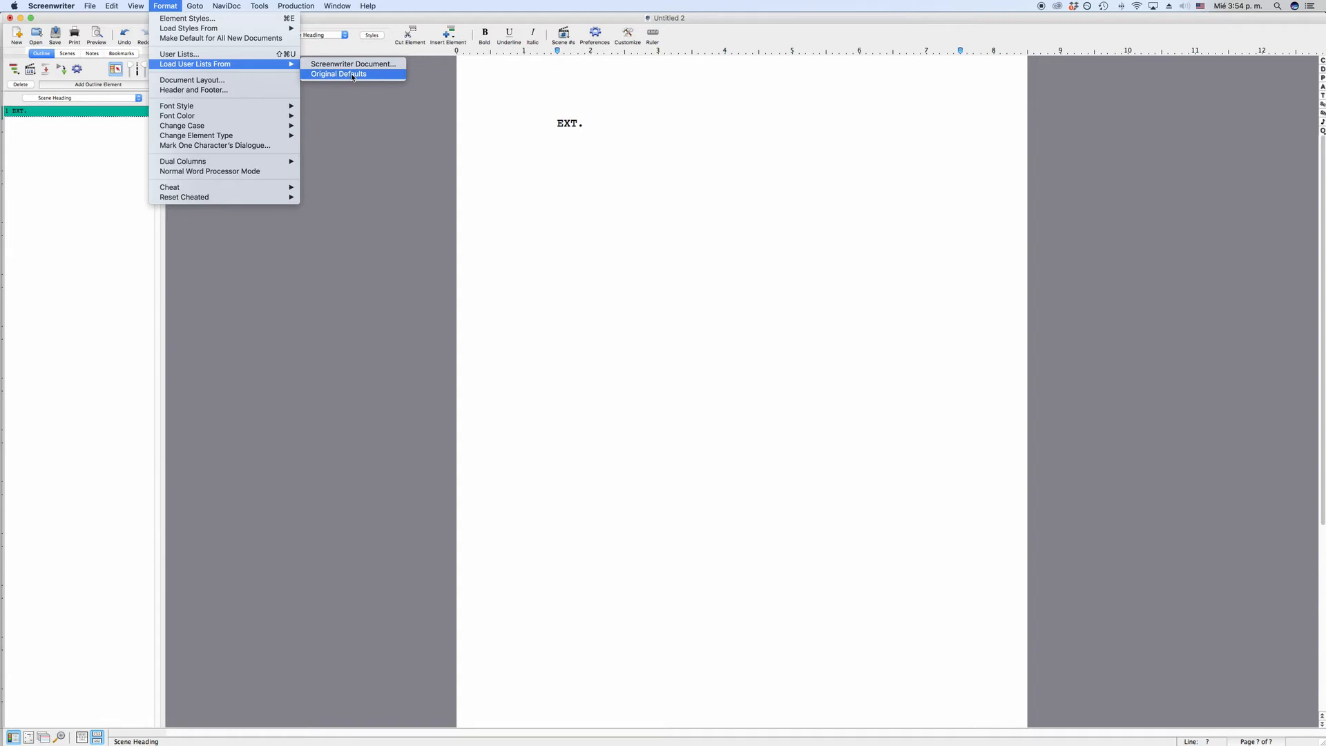
pyautogui.click(181, 54)
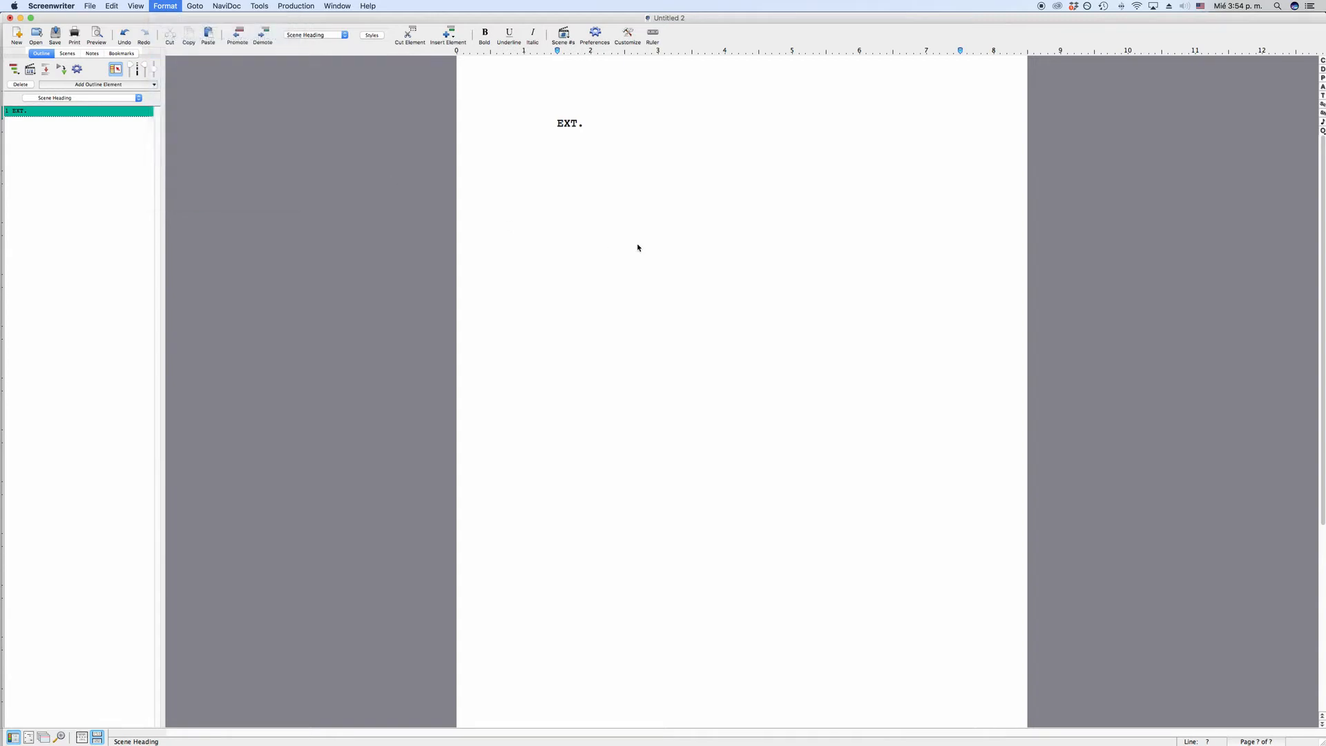
pyautogui.moveTo(656, 261); pyautogui.dragTo(649, 165)
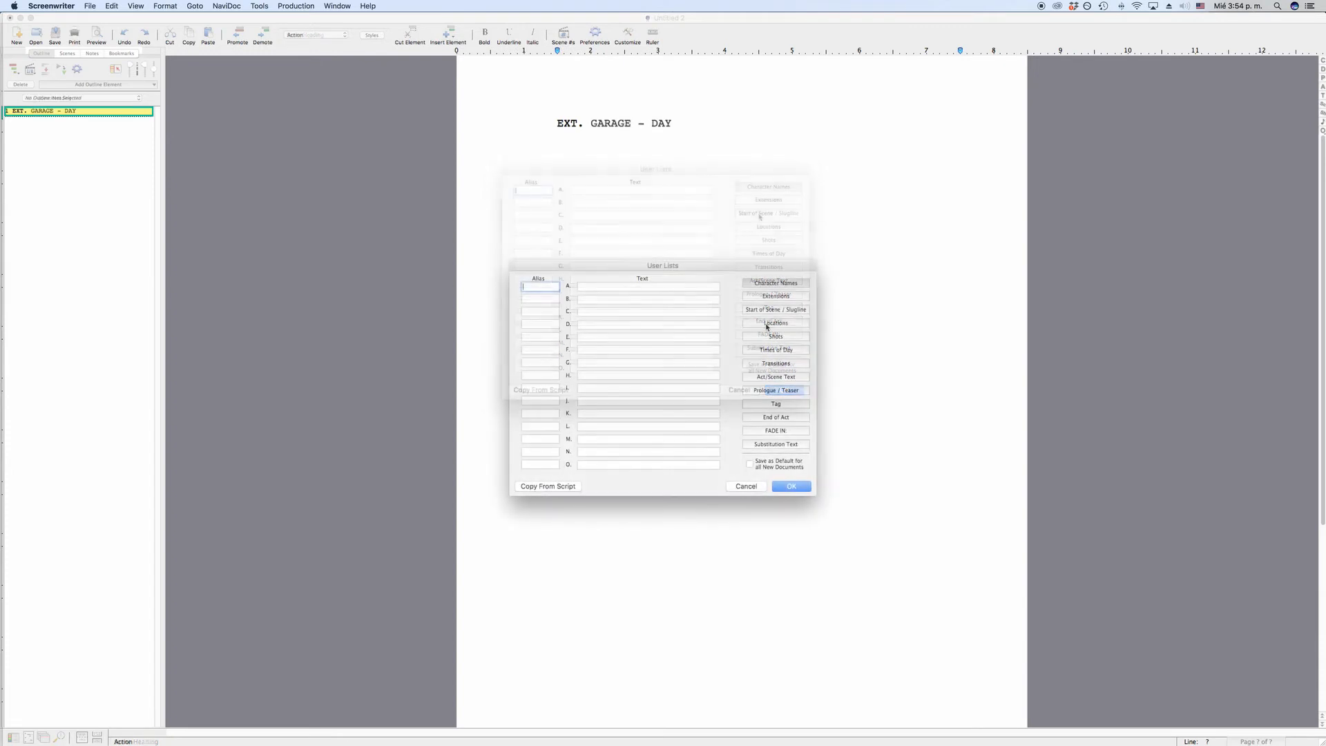
pyautogui.click(548, 486)
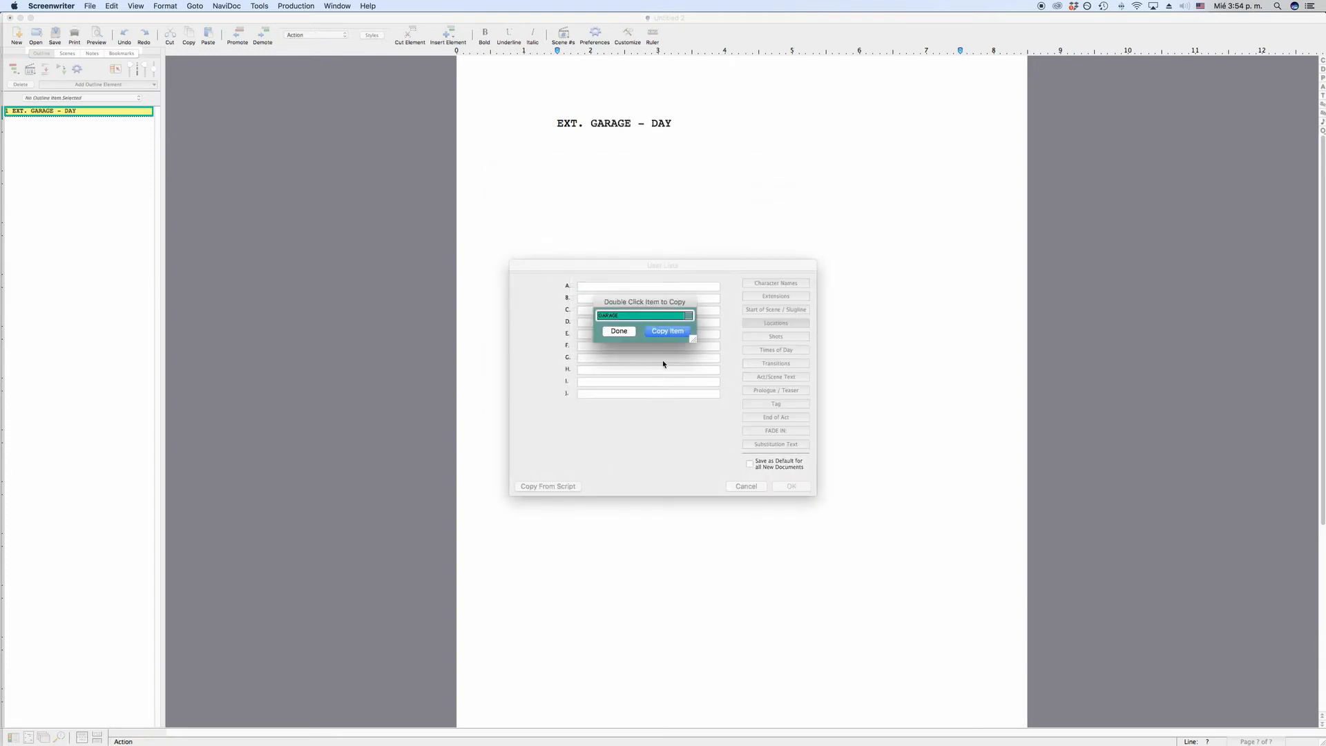
pyautogui.click(619, 331)
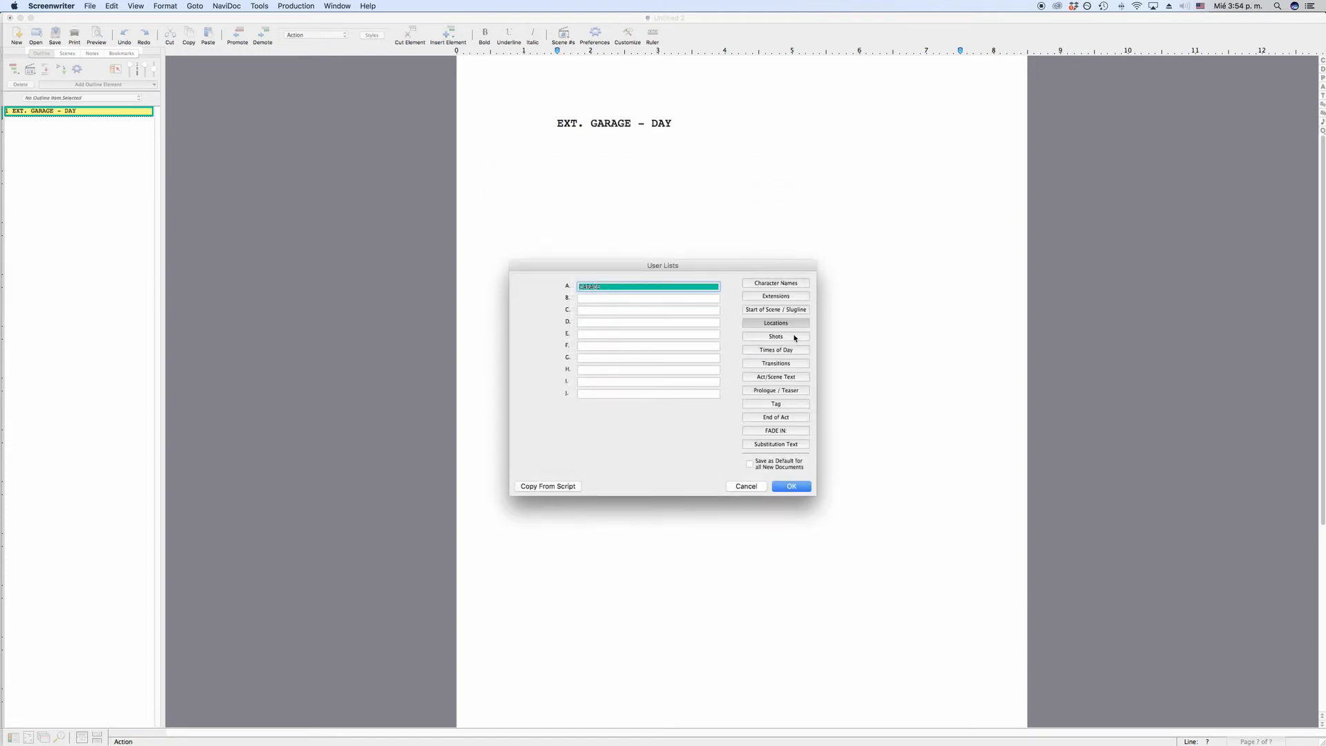
# - Add a substitution text entry with the alias "bo" for "because of" in ALL CAPS, and accept the user lists
pyautogui.click(765, 464)
pyautogui.click(765, 464)
pyautogui.click(787, 445)
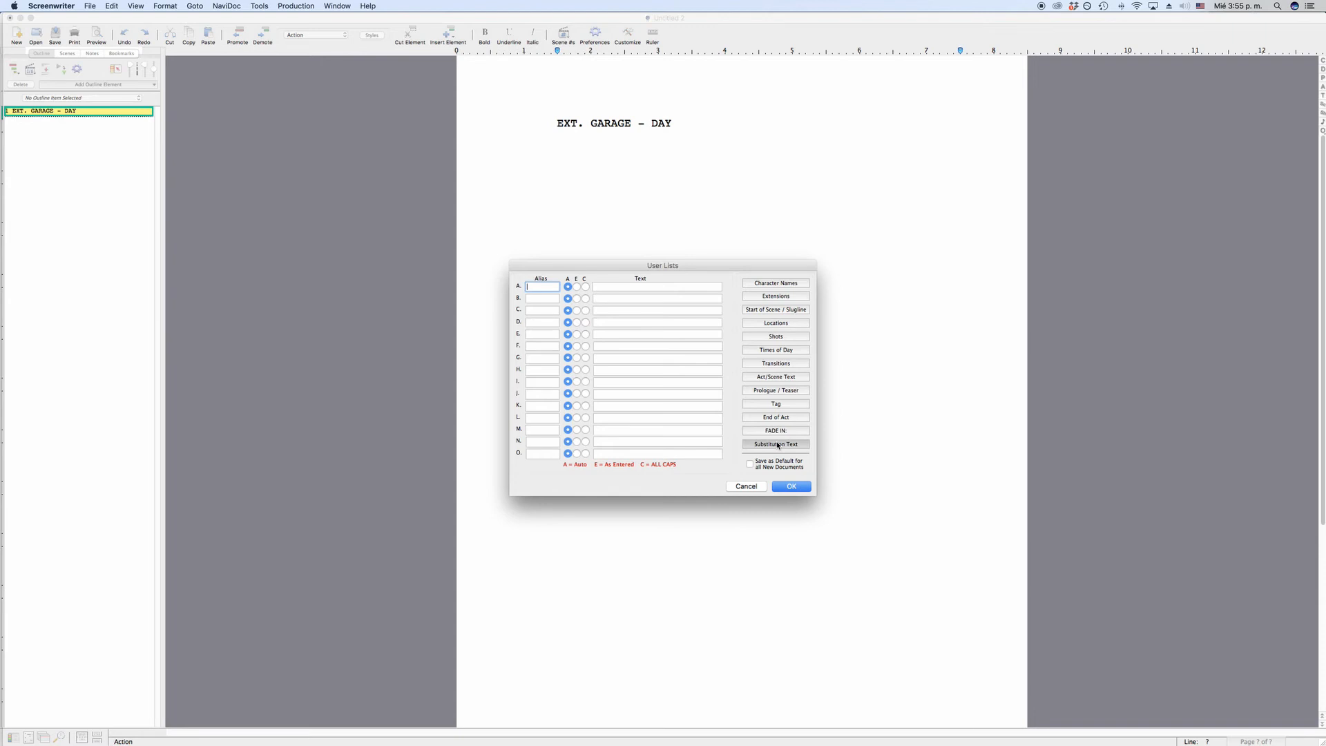
pyautogui.write('bc')
pyautogui.press('Tab')
pyautogui.write('because c')
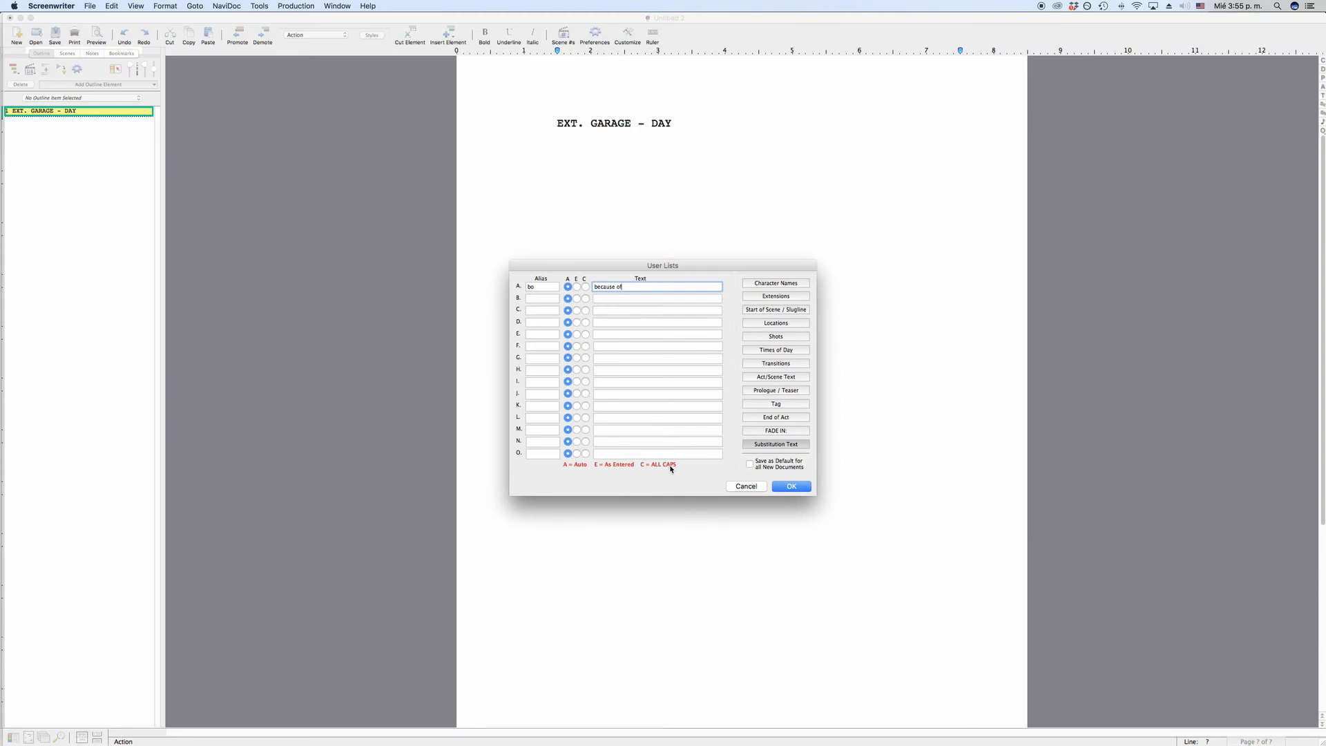
pyautogui.click(585, 287)
pyautogui.click(791, 486)
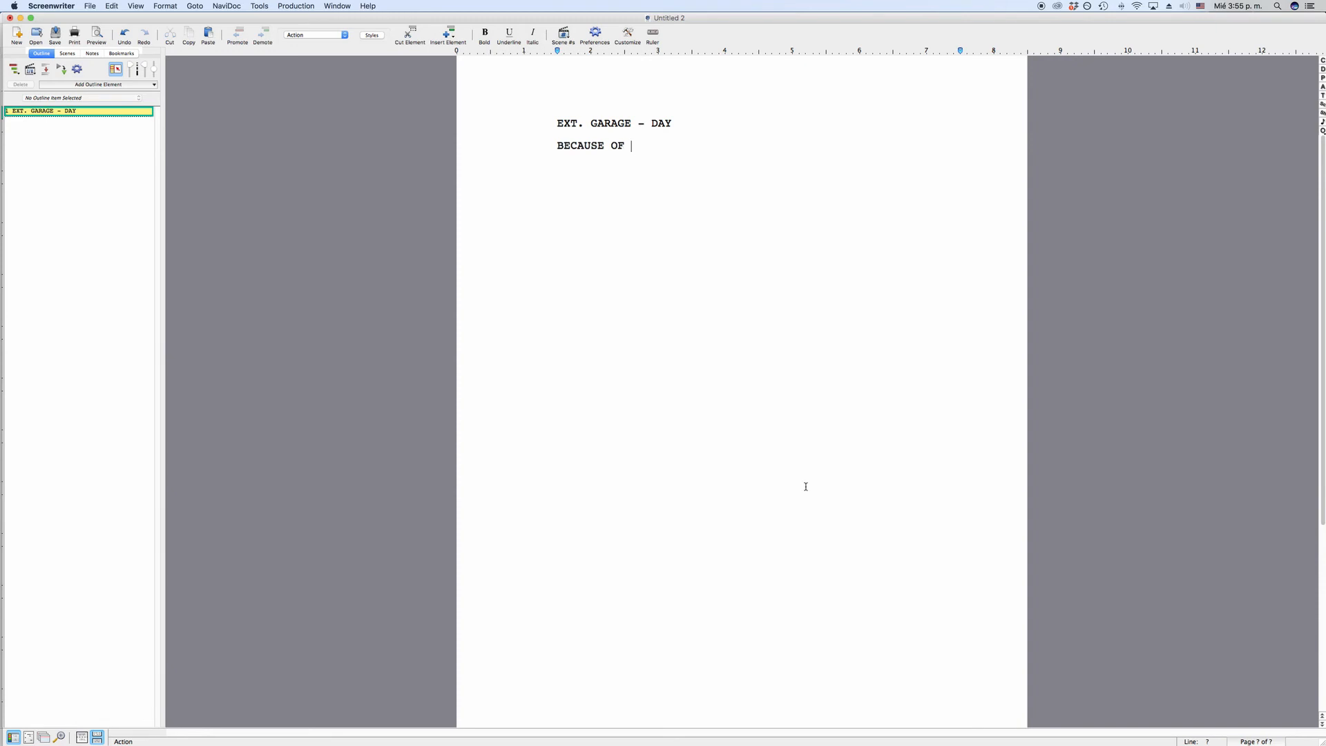
pyautogui.moveTo(647, 154); pyautogui.dragTo(550, 146)
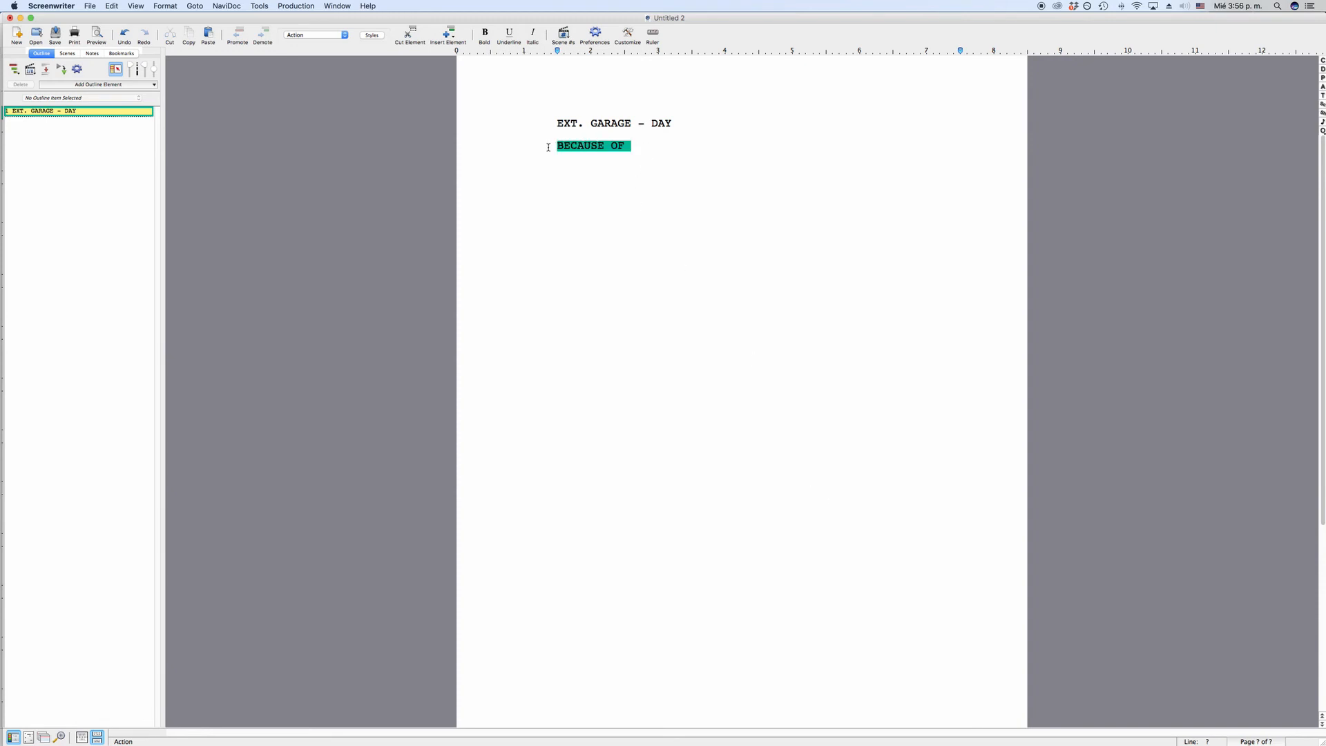
pyautogui.click(646, 145)
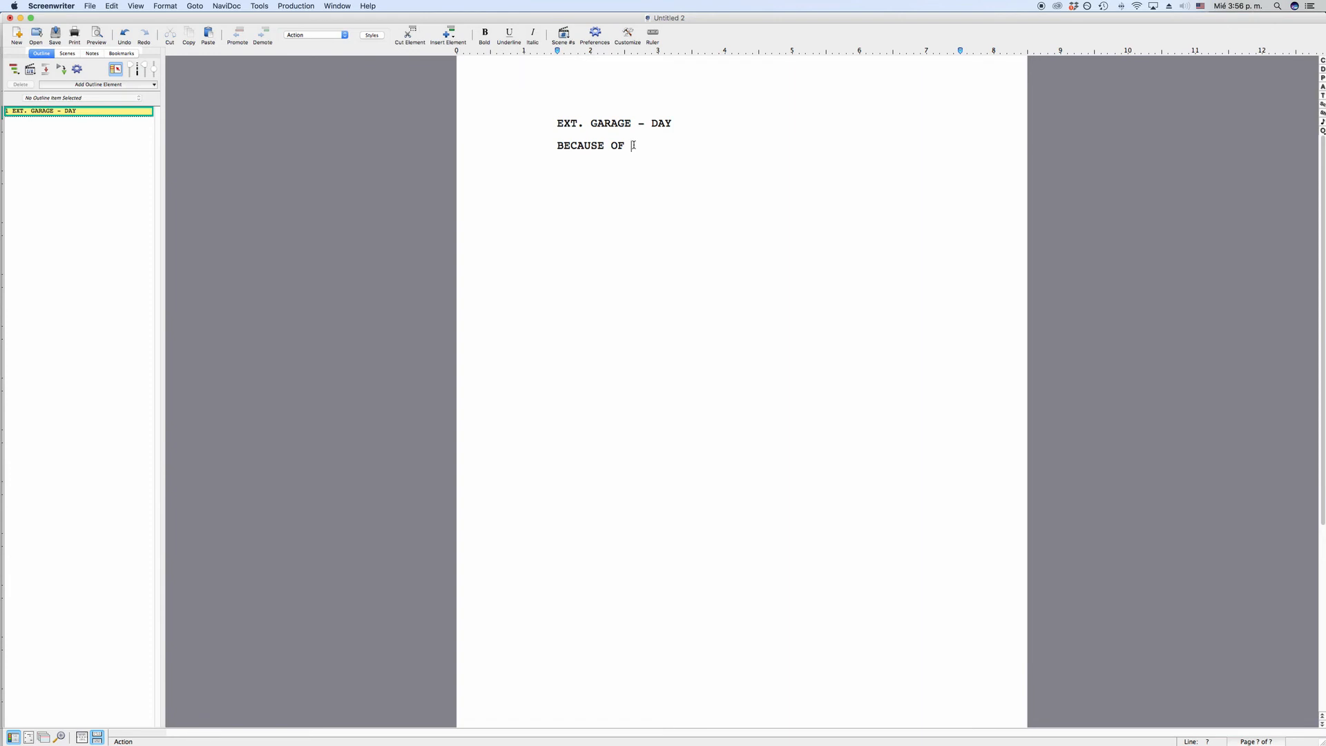
pyautogui.moveTo(632, 145); pyautogui.dragTo(553, 147)
pyautogui.click(631, 147)
# - Change the capitalization option of the "because of" substitution text entry and accept the user lists
pyautogui.click(165, 6)
pyautogui.click(176, 54)
pyautogui.click(765, 442)
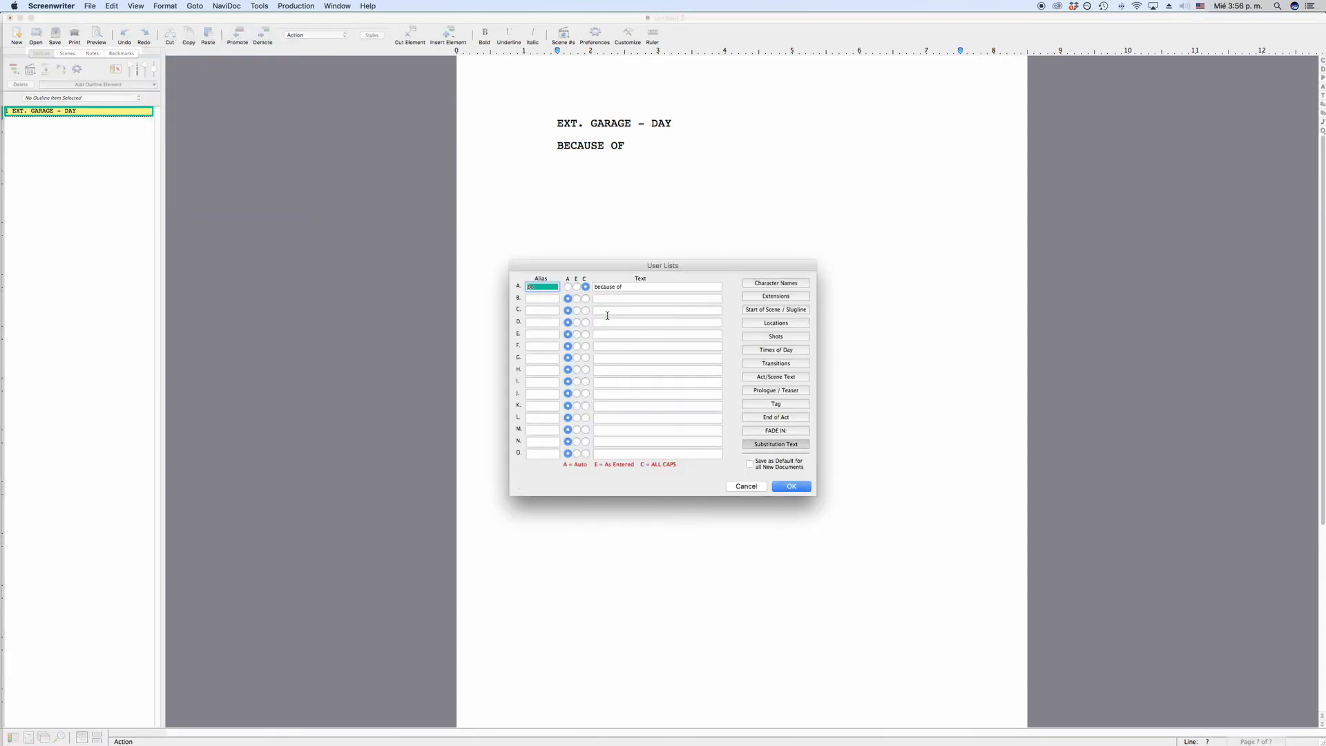
pyautogui.click(794, 487)
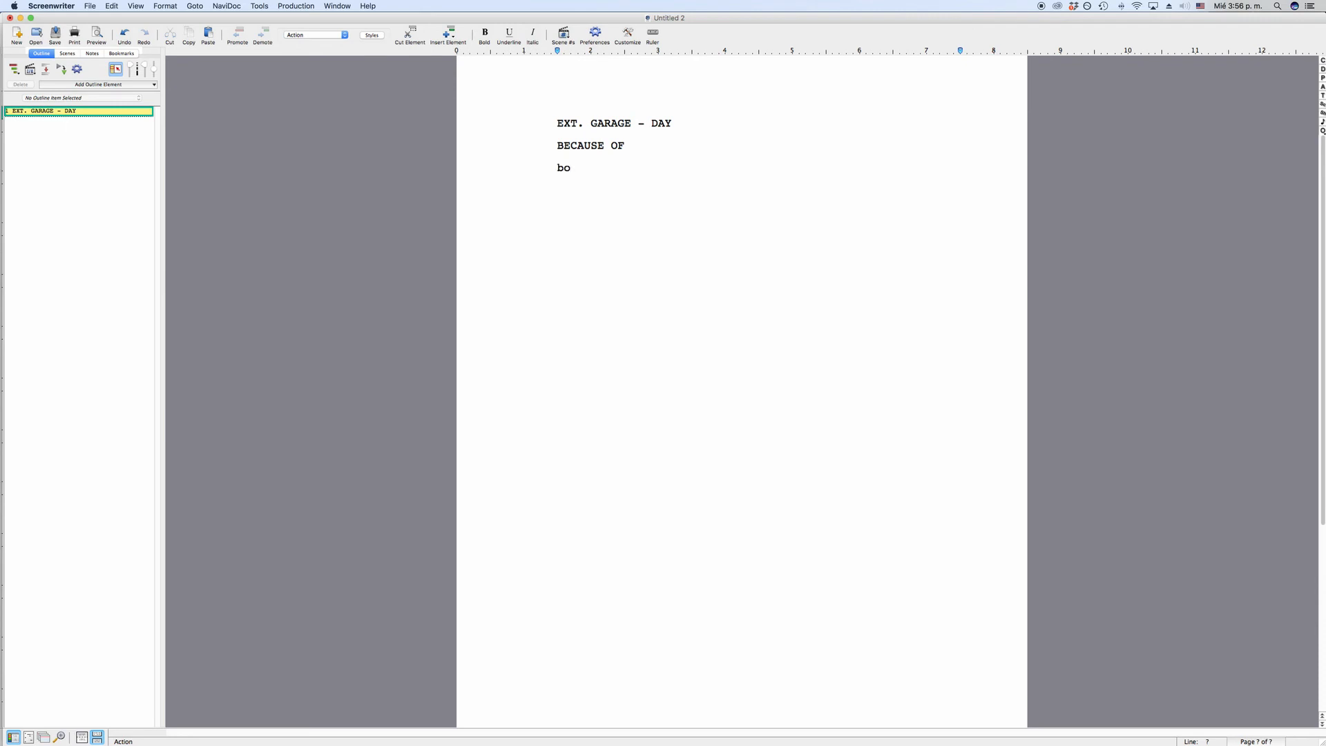
# - Add two action lines with the "bo" alias, varying its capitalization, to insert the substitution text
pyautogui.write('bo')
pyautogui.press('BackSpace')
pyautogui.press('BackSpace')
pyautogui.write('Bo')
pyautogui.write('ecause of ')
pyautogui.write('bO')
# - Reopen the Substitution Text user list, switch the "bo" alias to another capitalization option and accept it
pyautogui.click(166, 5)
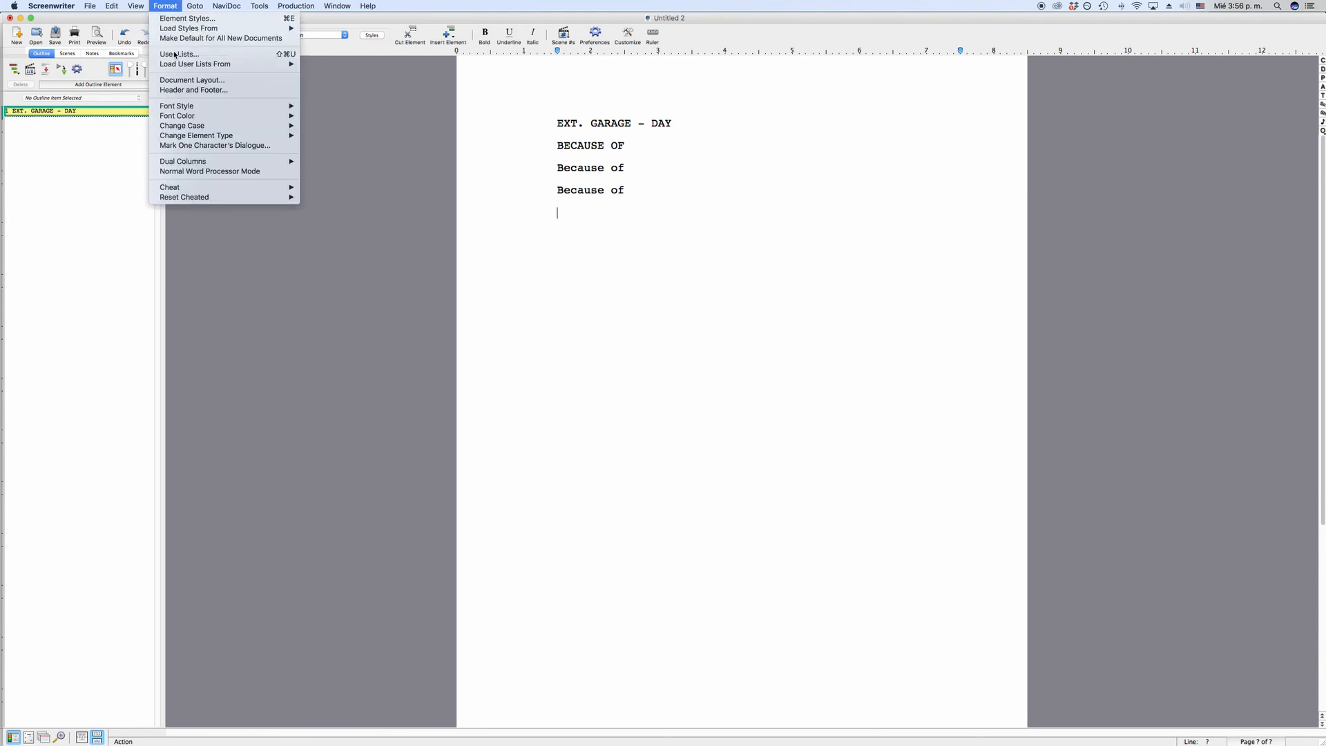
pyautogui.click(181, 37)
pyautogui.click(760, 446)
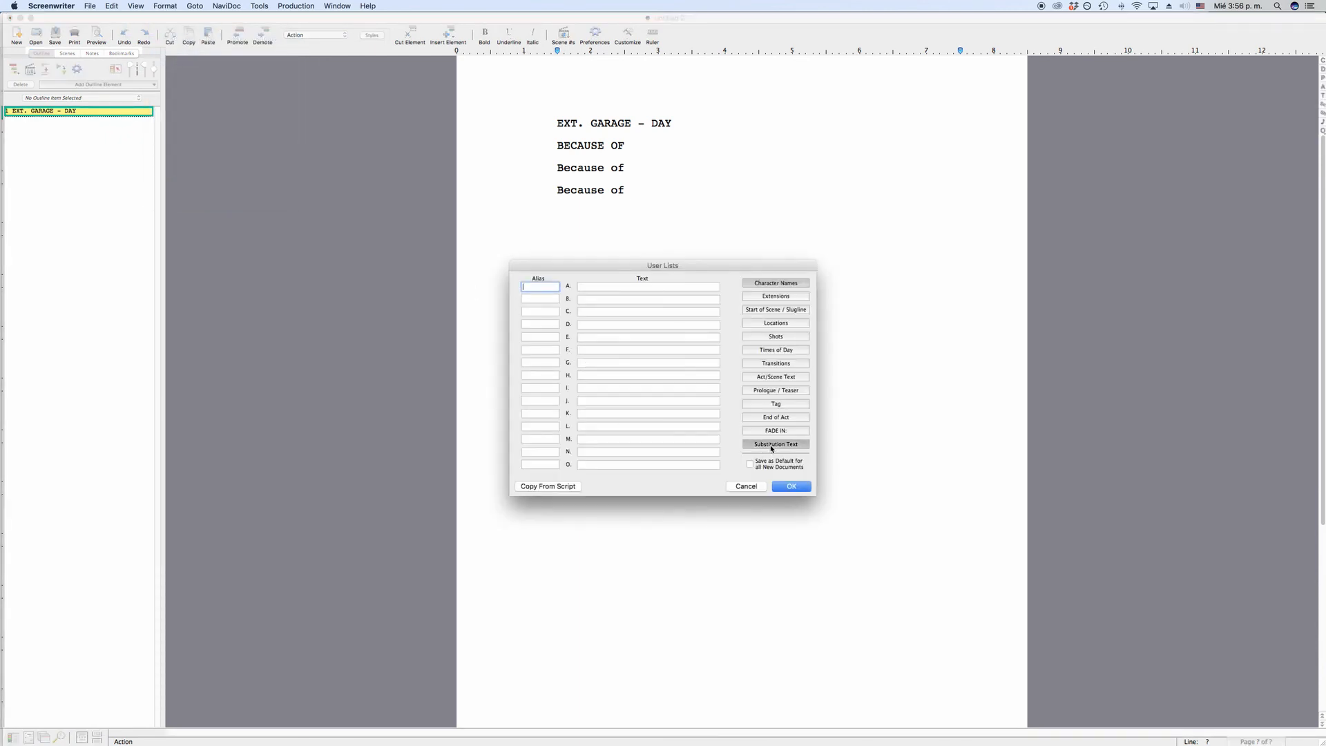
pyautogui.click(789, 487)
# - Write the alias as "bo bo bo", "Bo Bo" and "BO BO" on three successive action lines
pyautogui.write('bc ')
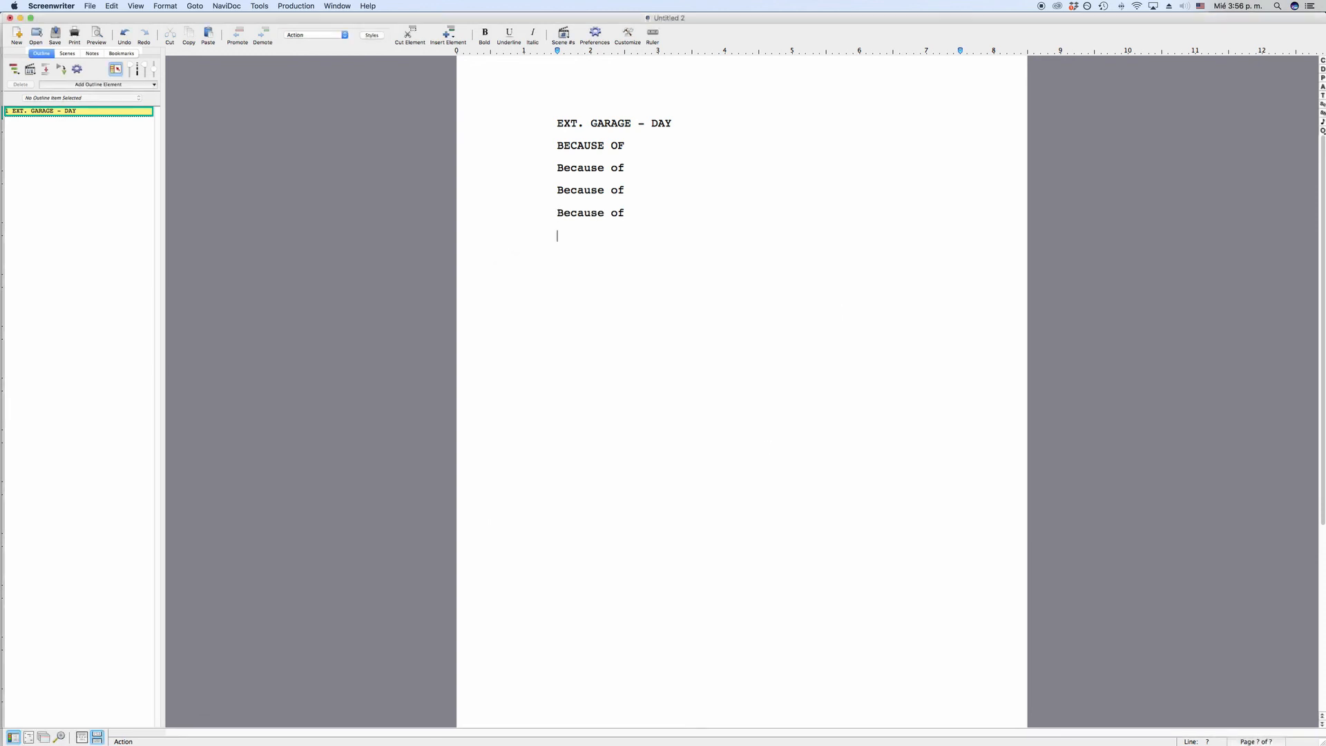
pyautogui.write('bc bc')
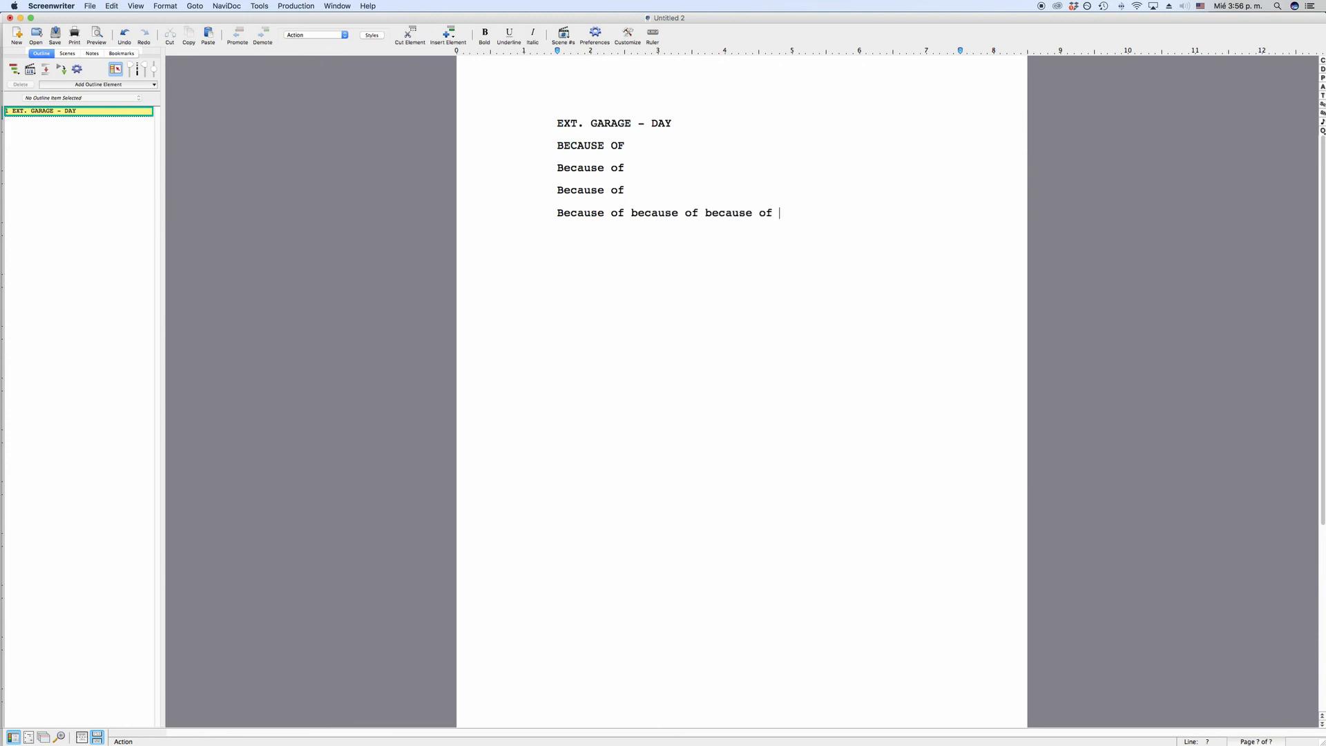
pyautogui.press('Return')
pyautogui.write('Bc Bo')
pyautogui.press('Return')
pyautogui.write('BO ')
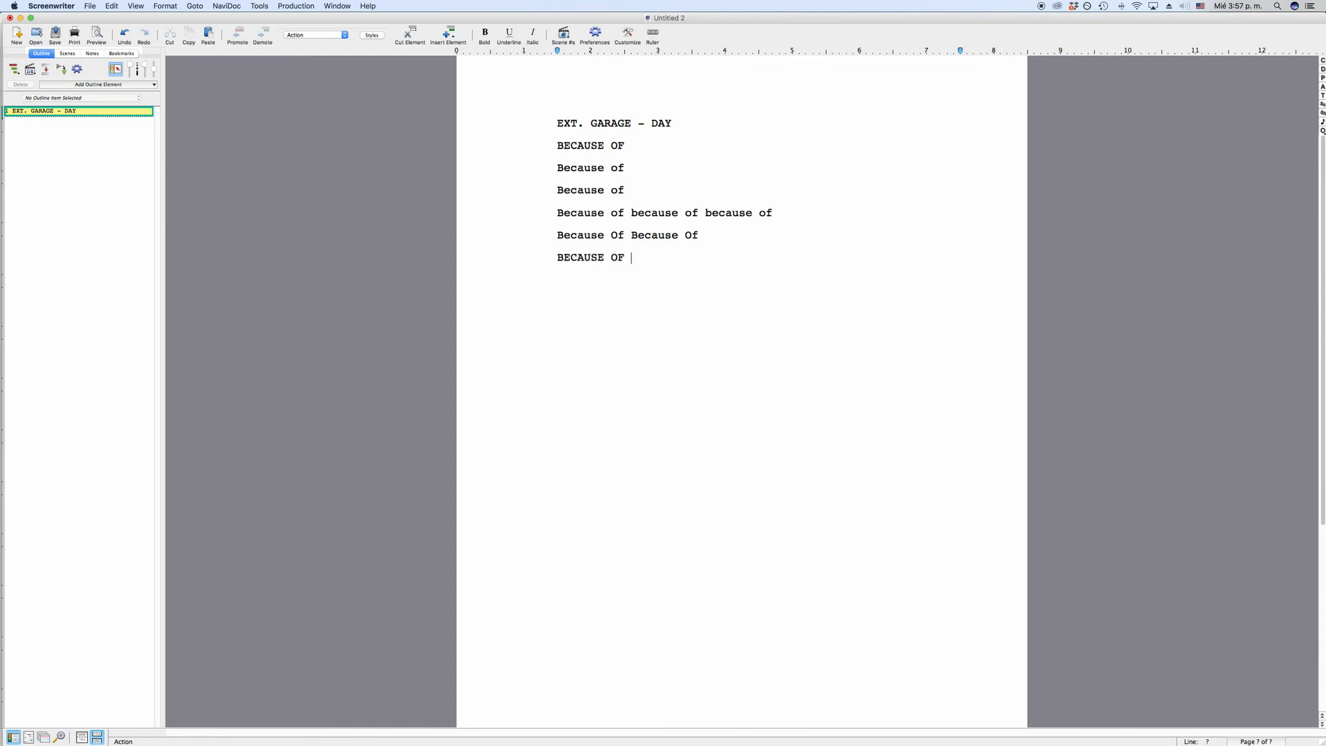
pyautogui.write('BO')
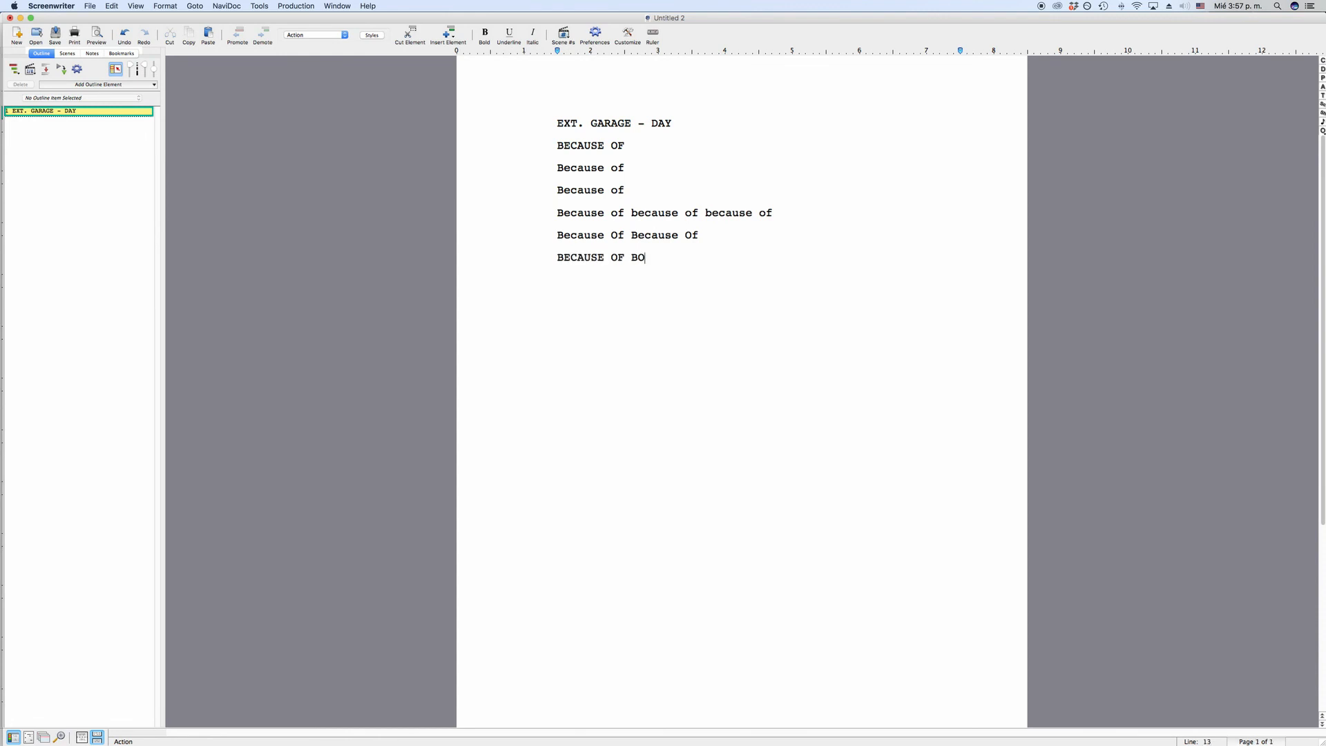